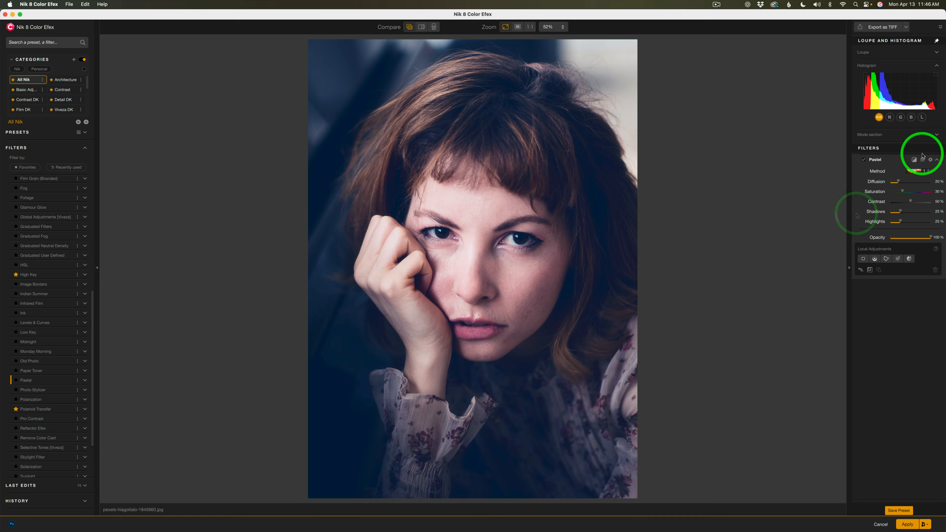
Compare the portrait with and without the Pastel filter and look through the available Pastel methods.
{"action": "left_click", "coordinate": [864, 160]}
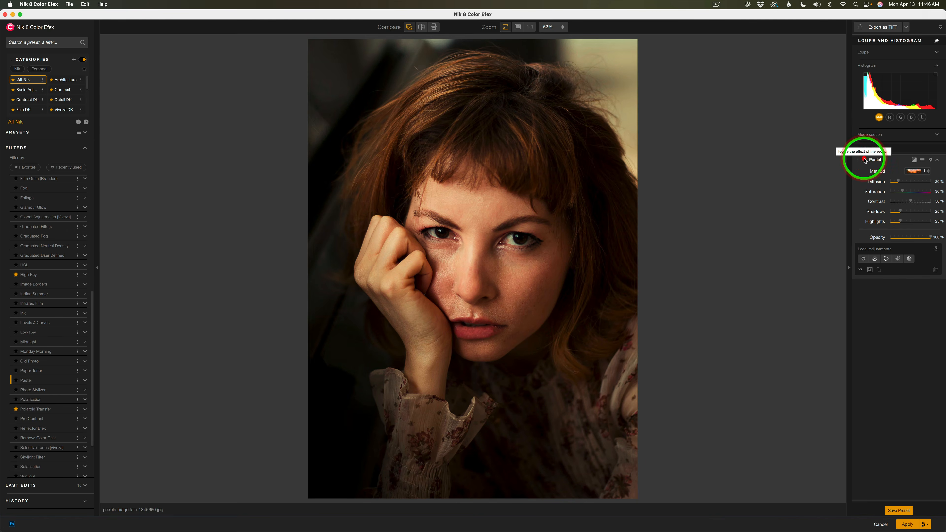
{"action": "left_click", "coordinate": [864, 160]}
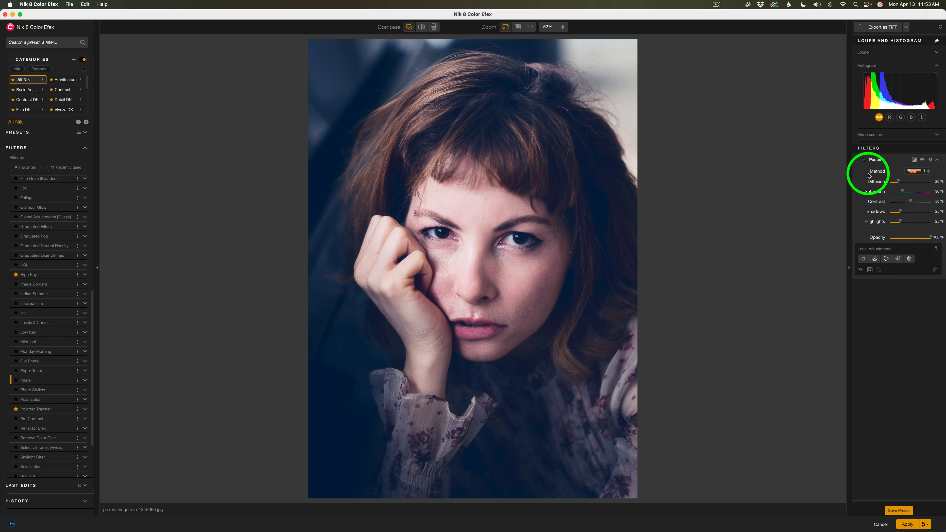
{"action": "left_click", "coordinate": [931, 174]}
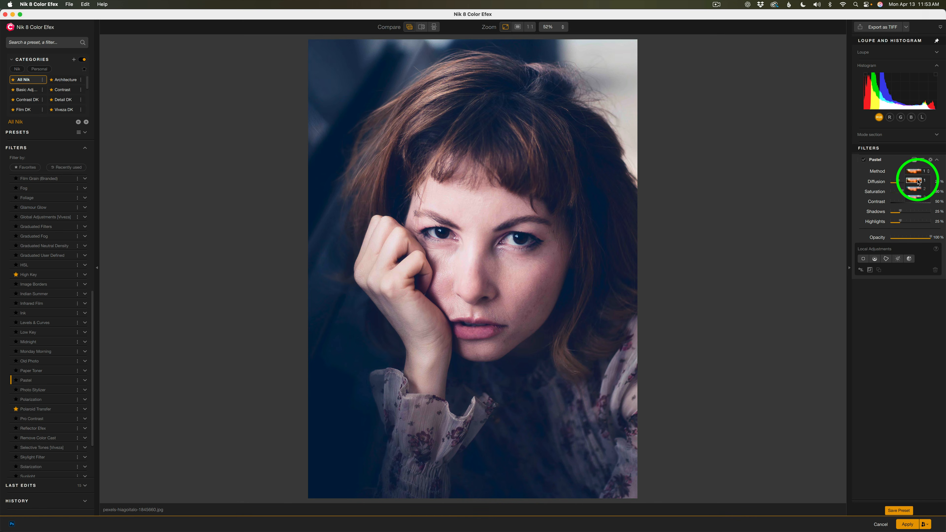
{"action": "left_click", "coordinate": [892, 167]}
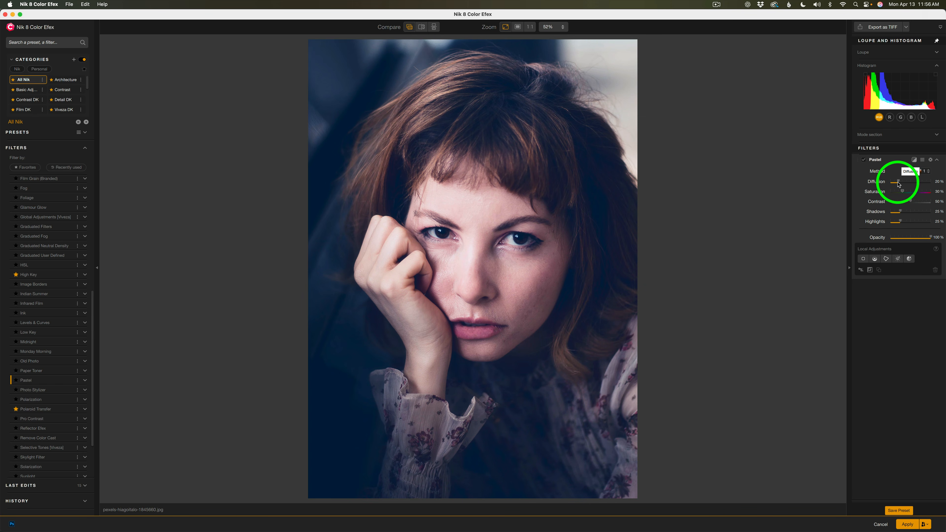
Set the Pastel filter's Diffusion to 53%, Saturation to 32% and Contrast to 41% on the portrait.
{"action": "left_click_drag", "start_coordinate": [898, 184], "coordinate": [919, 186]}
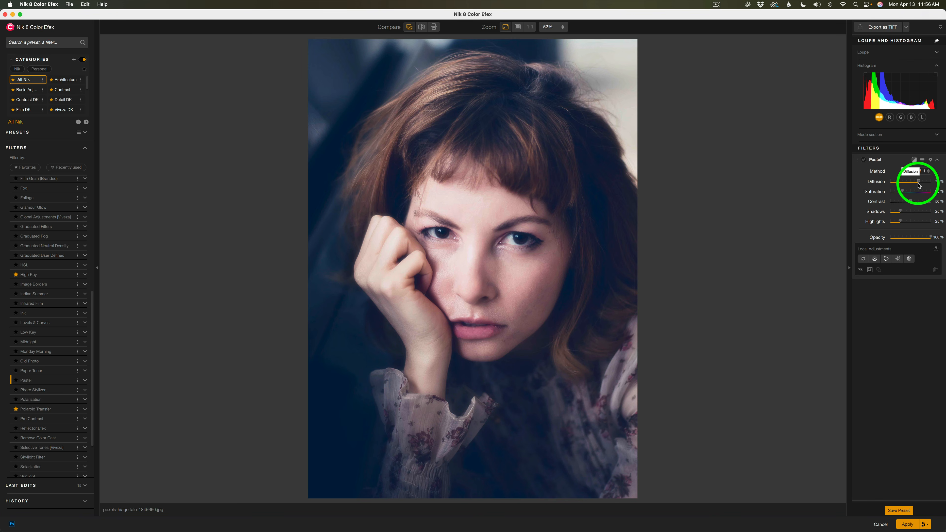
{"action": "left_click_drag", "start_coordinate": [919, 185], "coordinate": [913, 186]}
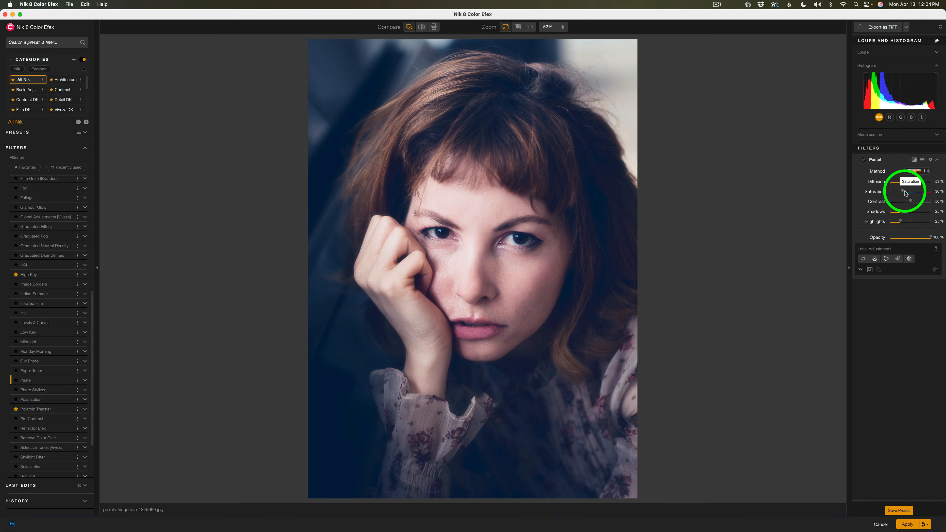
{"action": "mouse_move", "coordinate": [906, 193]}
{"action": "left_mouse_down"}
{"action": "mouse_move", "coordinate": [917, 193]}
{"action": "mouse_move", "coordinate": [895, 193]}
{"action": "mouse_move", "coordinate": [904, 194]}
{"action": "left_mouse_up"}
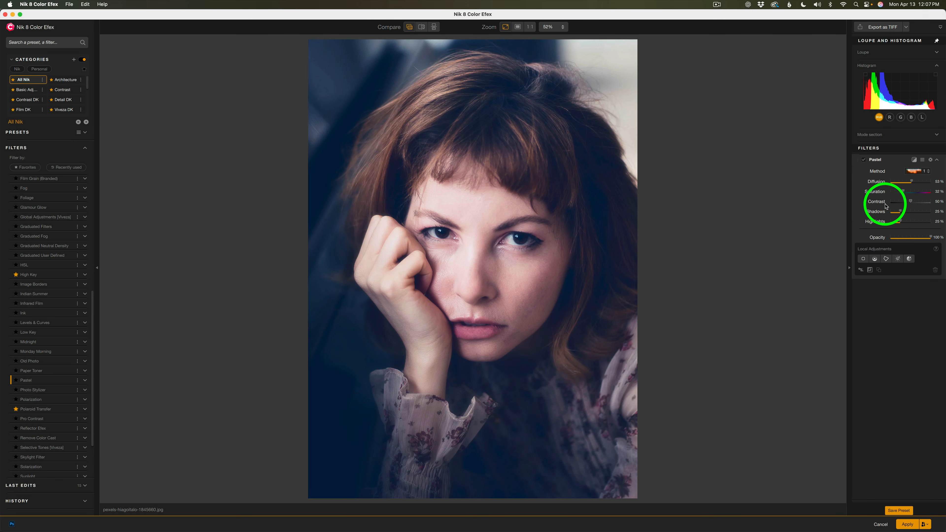
{"action": "left_click_drag", "start_coordinate": [911, 204], "coordinate": [908, 202]}
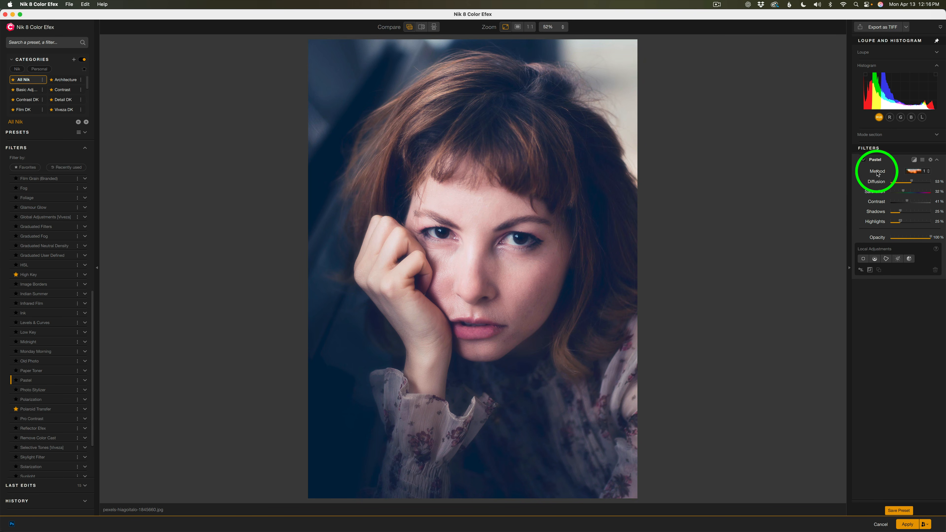
Set the Pastel Shadows protection to 30% using the clipped-shadows overlay, and check the portrait for clipped highlights.
{"action": "left_click", "coordinate": [866, 75]}
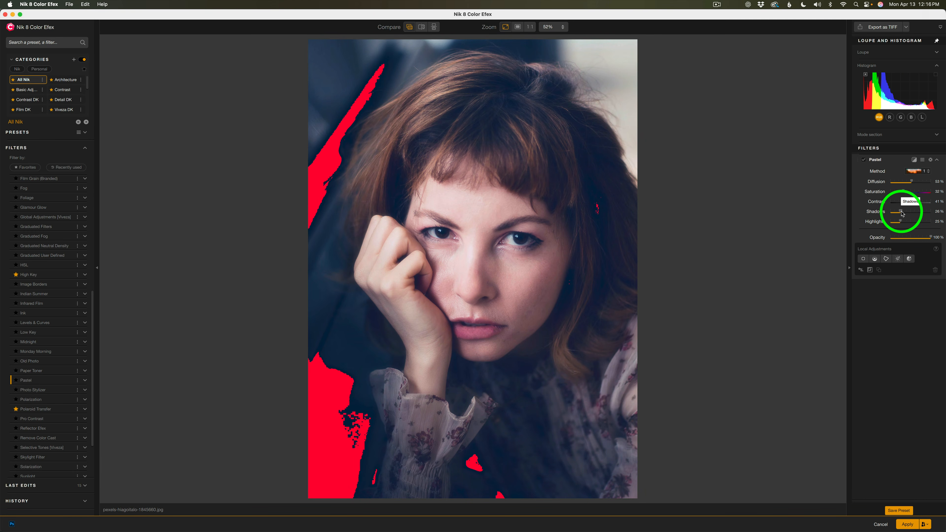
{"action": "left_click_drag", "start_coordinate": [903, 214], "coordinate": [905, 214]}
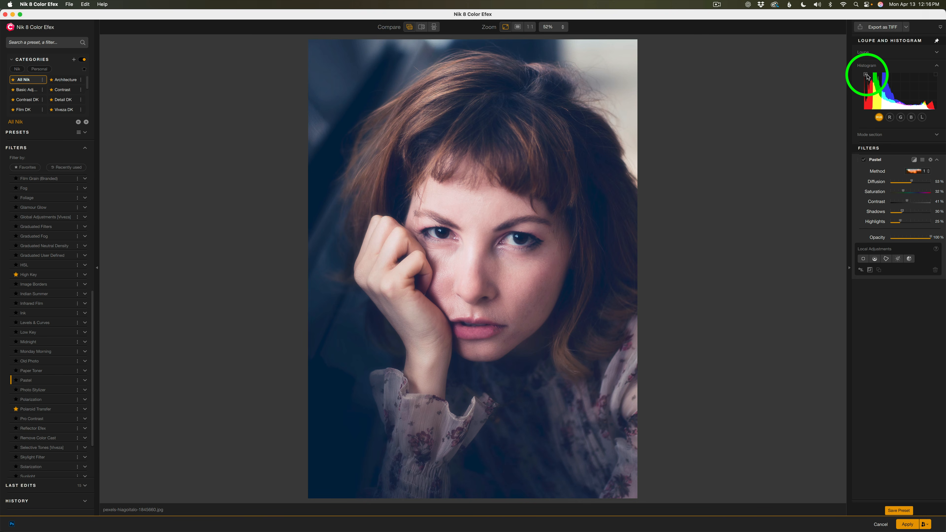
{"action": "left_click", "coordinate": [936, 75]}
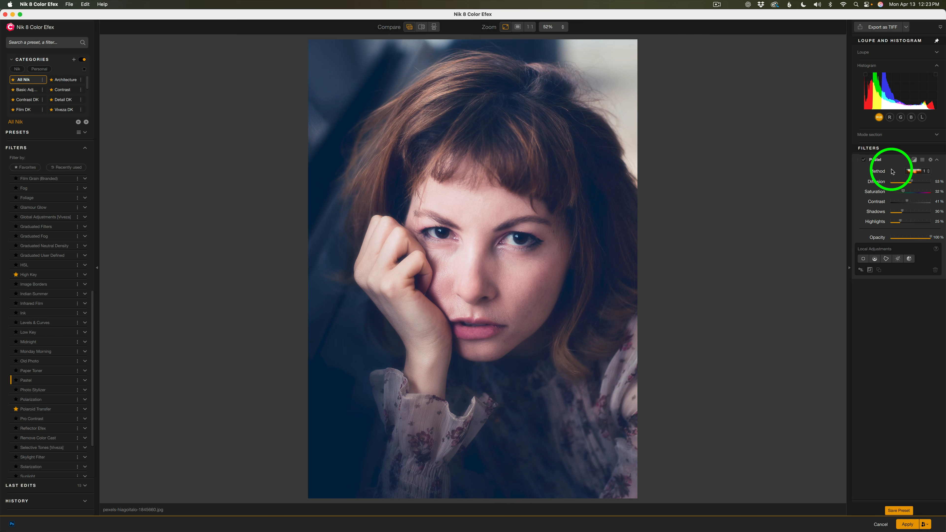
Preview the Pastel methods on the portrait, keep method 1, and compare the image with the filter off and on.
{"action": "left_click", "coordinate": [929, 173]}
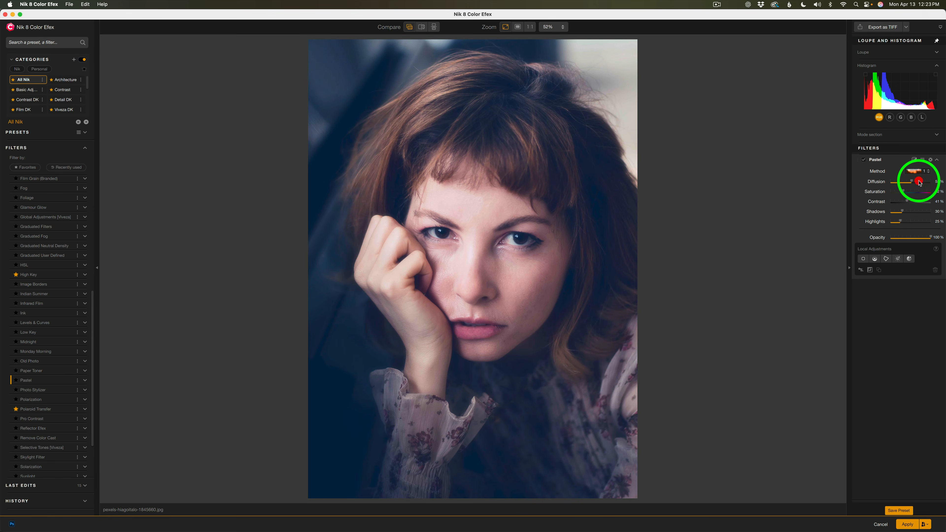
{"action": "left_click", "coordinate": [919, 182]}
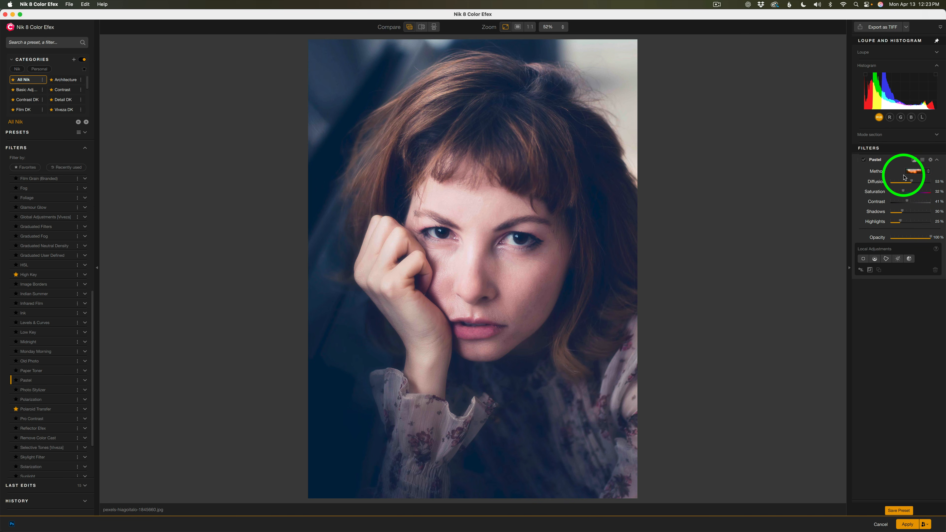
{"action": "left_click", "coordinate": [863, 160]}
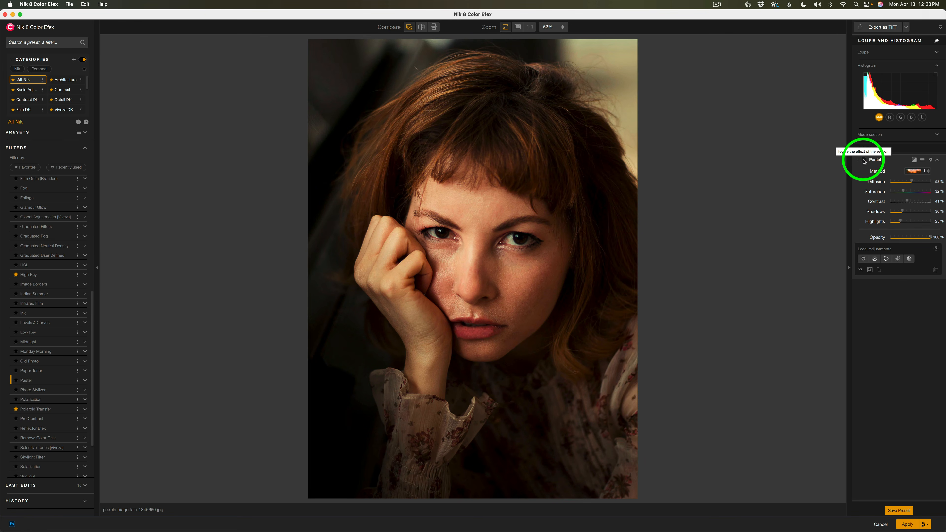
{"action": "left_click", "coordinate": [864, 160]}
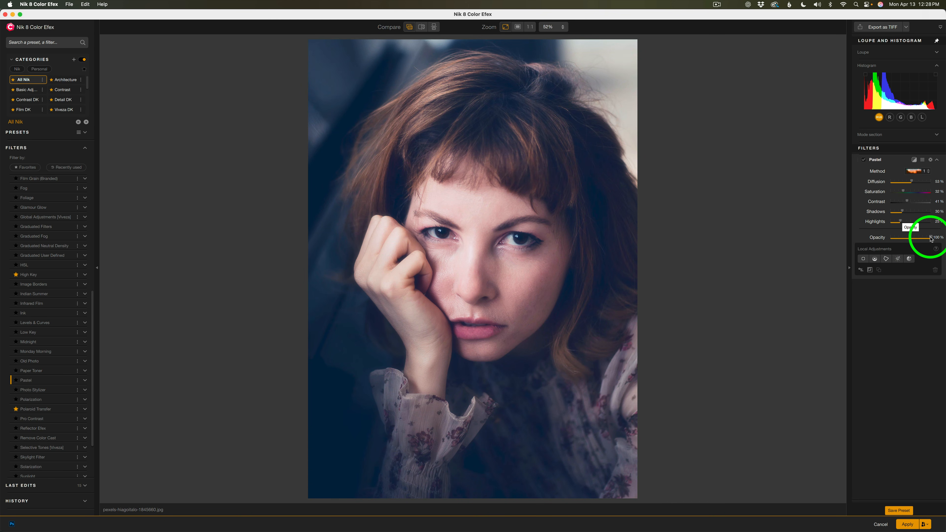
Set the Pastel filter's Opacity to 65% and compare the portrait with and without the effect.
{"action": "left_click_drag", "start_coordinate": [931, 238], "coordinate": [876, 239]}
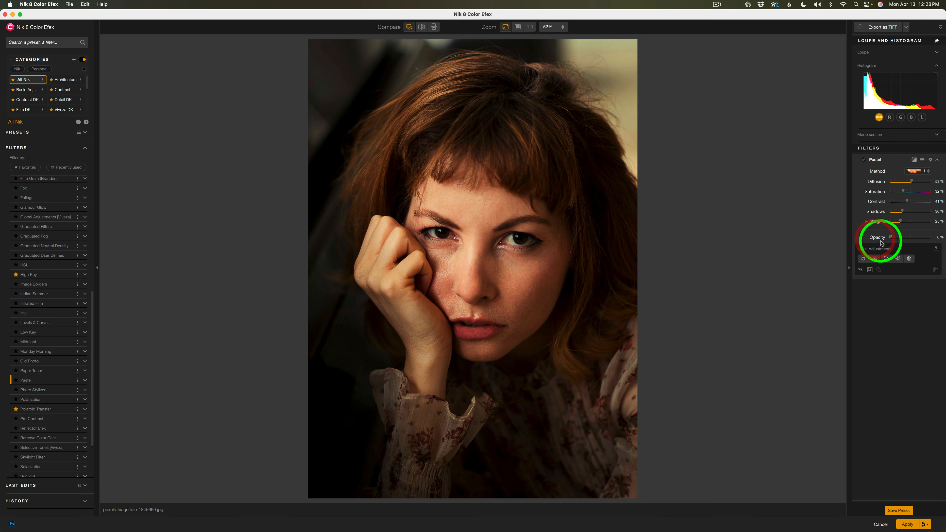
{"action": "left_click_drag", "start_coordinate": [890, 239], "coordinate": [917, 239]}
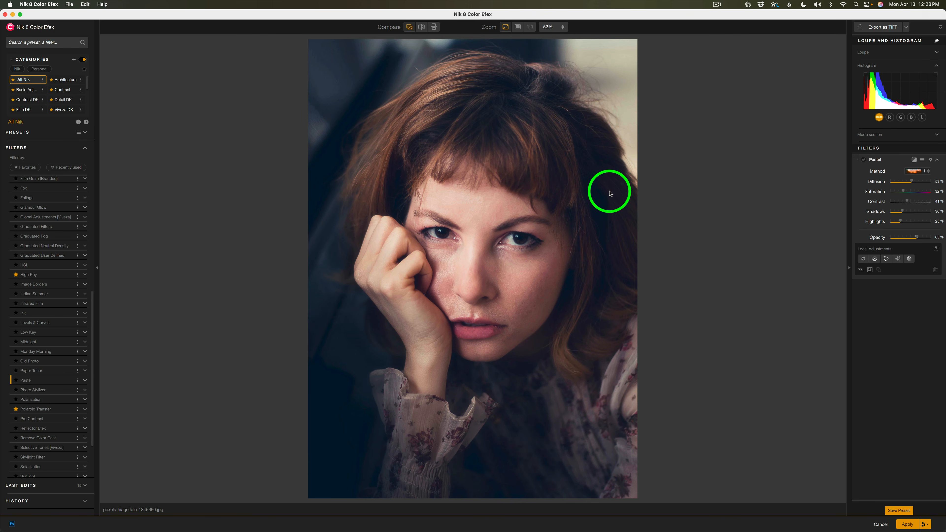
{"action": "left_click", "coordinate": [864, 160]}
{"action": "left_click", "coordinate": [863, 160]}
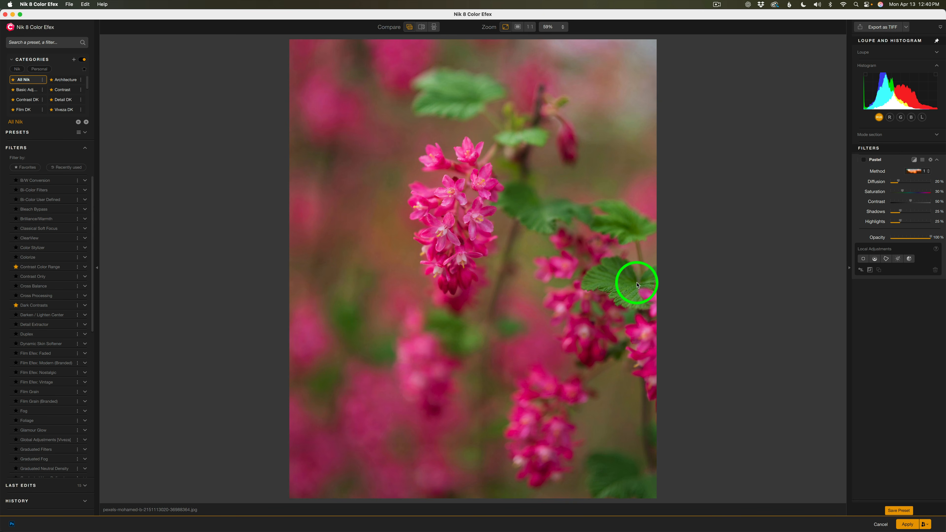
Enable the Pastel filter on the pink flower photo and choose method 1.
{"action": "left_click", "coordinate": [864, 161]}
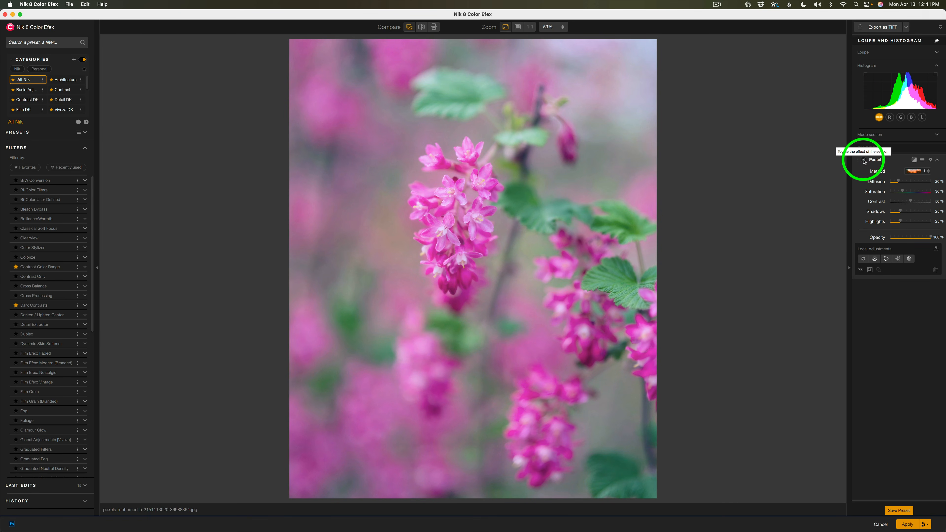
{"action": "left_click", "coordinate": [929, 173]}
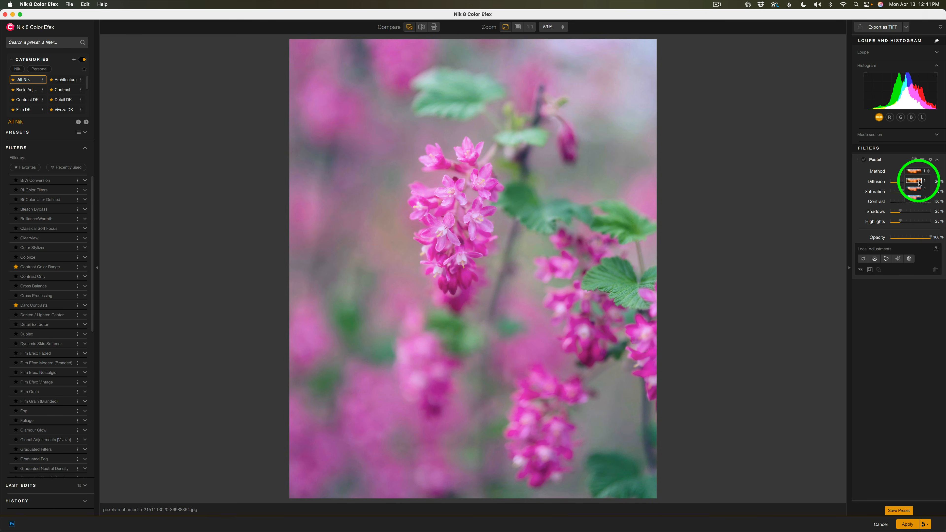
{"action": "left_click", "coordinate": [919, 182]}
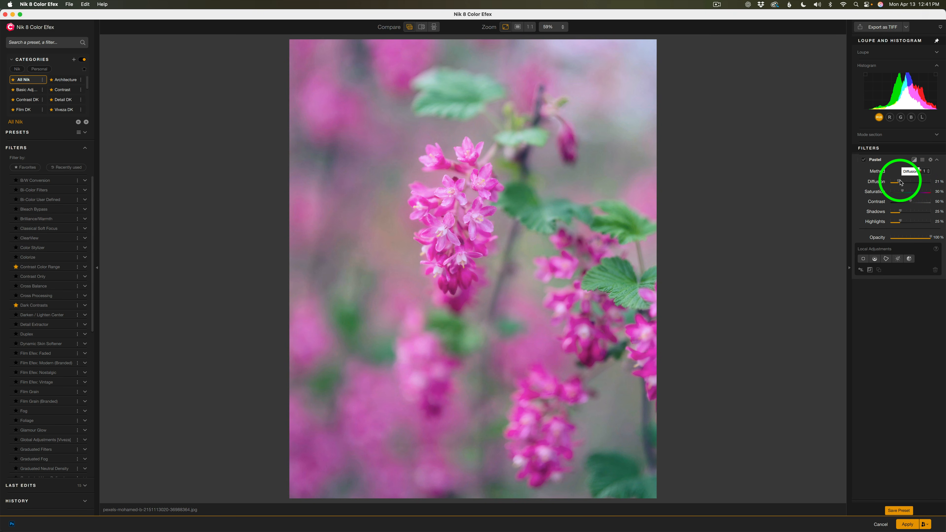
Set the Pastel filter's Diffusion to 54%, Saturation to 25% and Contrast to 45% on the pink flower photo.
{"action": "mouse_move", "coordinate": [900, 182]}
{"action": "left_mouse_down"}
{"action": "mouse_move", "coordinate": [925, 186]}
{"action": "mouse_move", "coordinate": [911, 185]}
{"action": "left_mouse_up"}
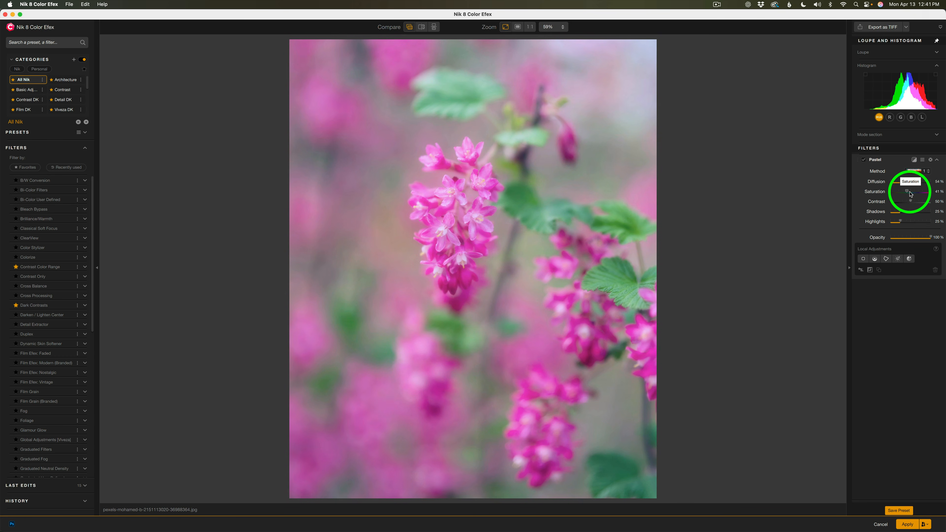
{"action": "left_click_drag", "start_coordinate": [910, 193], "coordinate": [902, 192]}
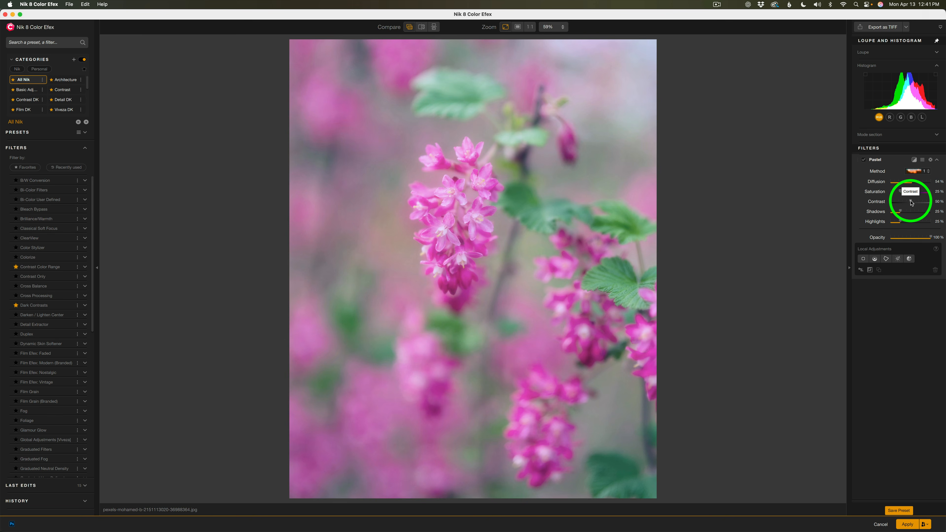
{"action": "left_click_drag", "start_coordinate": [911, 203], "coordinate": [909, 203]}
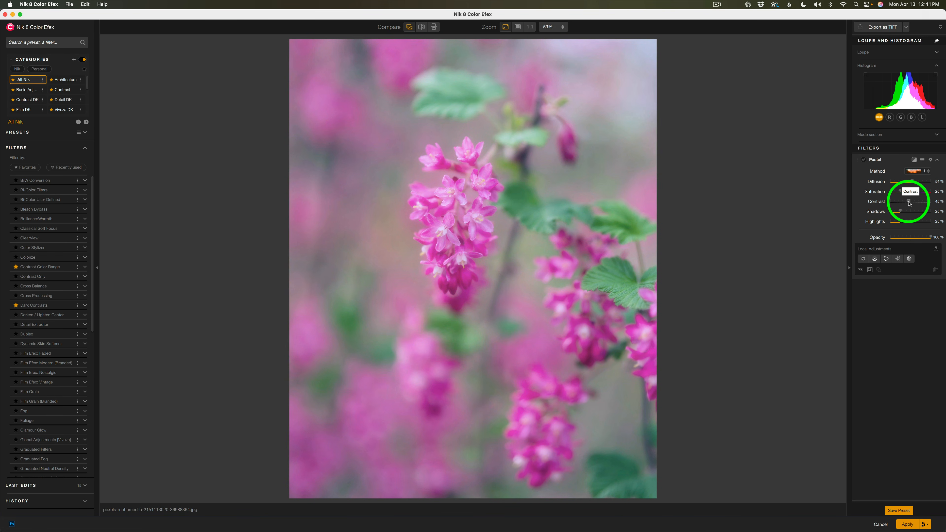
Check the pink flower photo for clipped shadows and highlights, and keep the Pastel Opacity at 100%.
{"action": "left_click", "coordinate": [867, 75]}
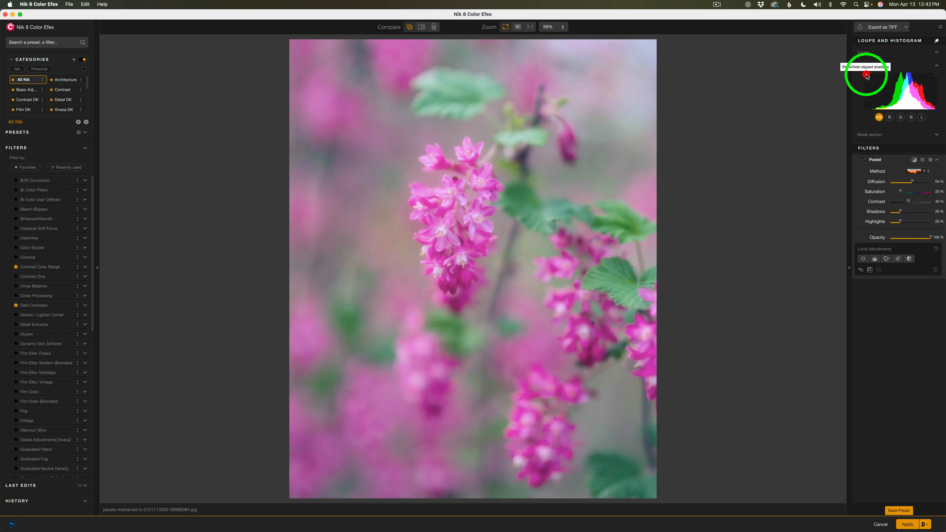
{"action": "left_click", "coordinate": [936, 75]}
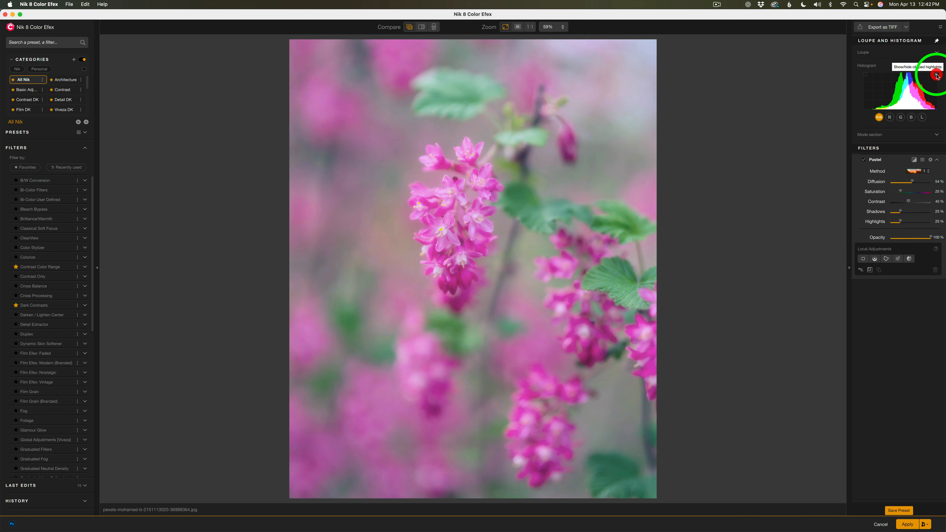
{"action": "left_click", "coordinate": [936, 74]}
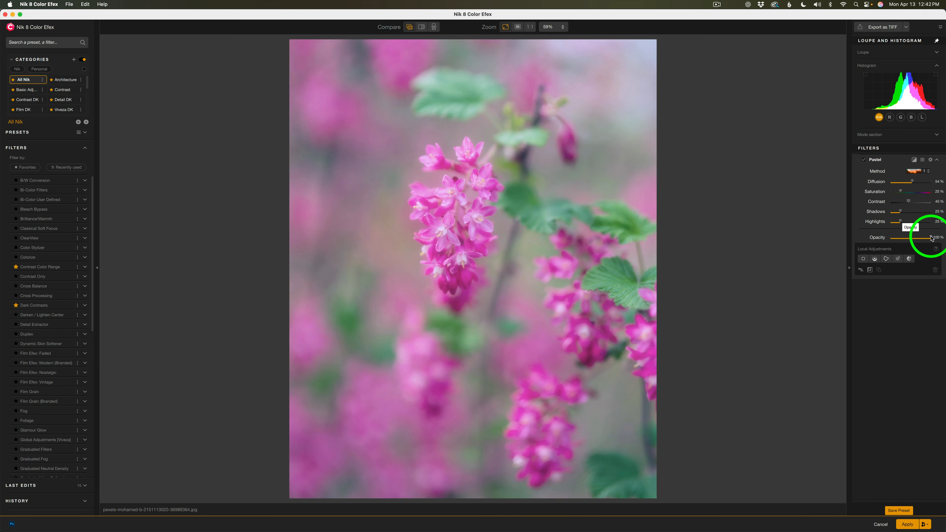
{"action": "mouse_move", "coordinate": [931, 238]}
{"action": "left_mouse_down"}
{"action": "mouse_move", "coordinate": [881, 237]}
{"action": "mouse_move", "coordinate": [945, 244]}
{"action": "left_mouse_up"}
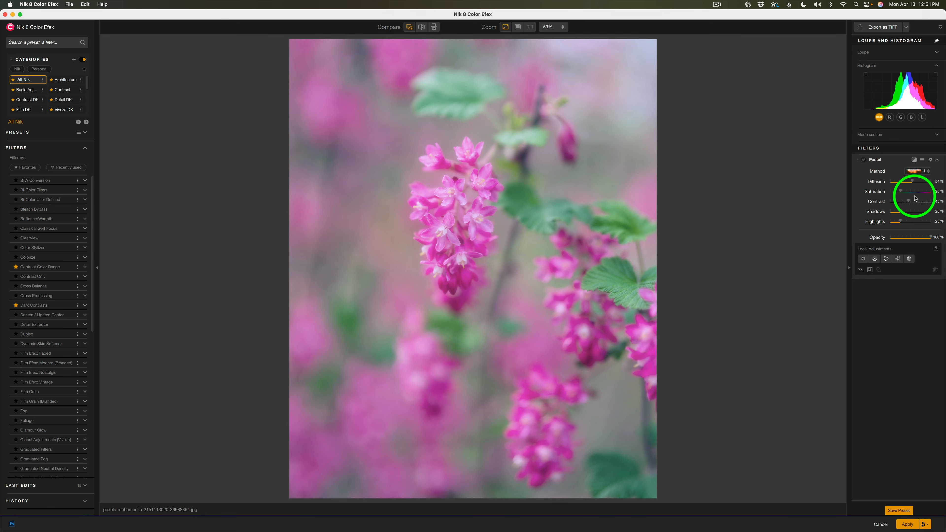
Reduce the Pastel Saturation to 16% and compare the pink flower photo with and without the filter.
{"action": "left_click_drag", "start_coordinate": [901, 192], "coordinate": [898, 192]}
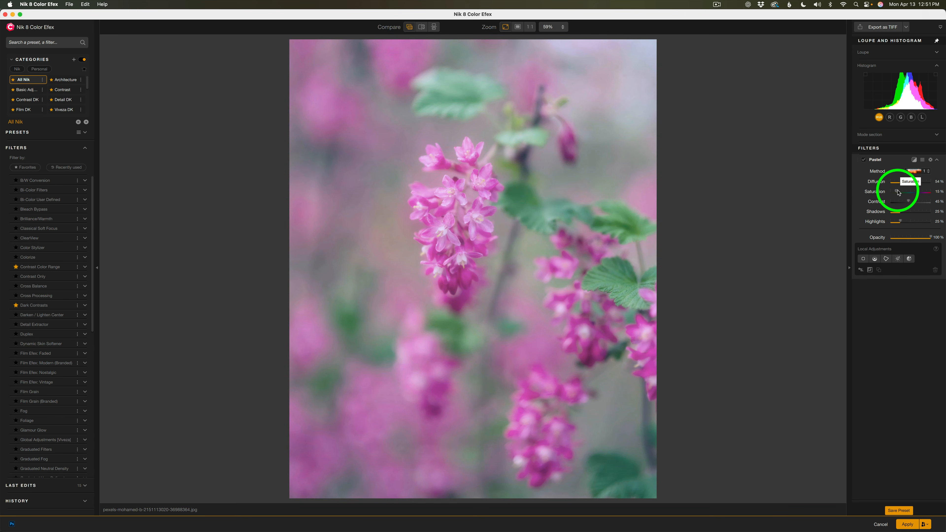
{"action": "left_click_drag", "start_coordinate": [898, 191], "coordinate": [898, 192]}
{"action": "left_click", "coordinate": [864, 161]}
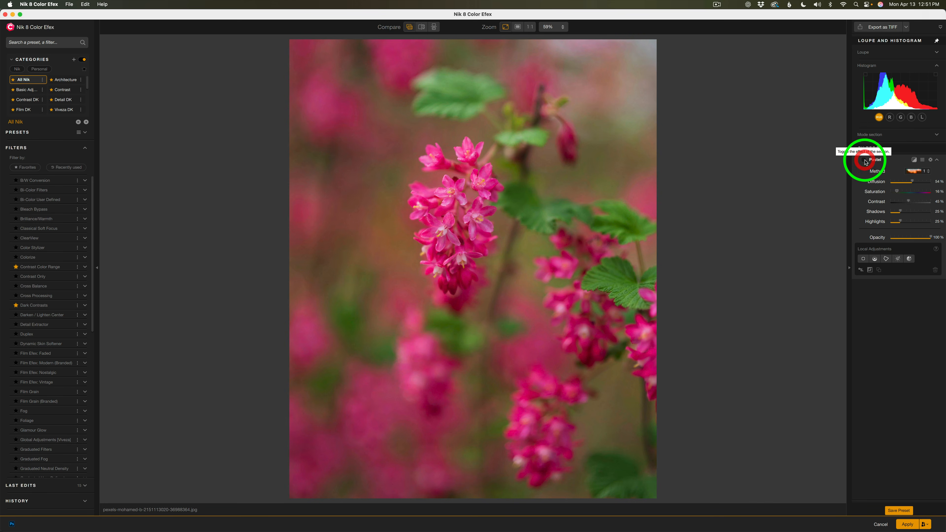
{"action": "left_click", "coordinate": [865, 161]}
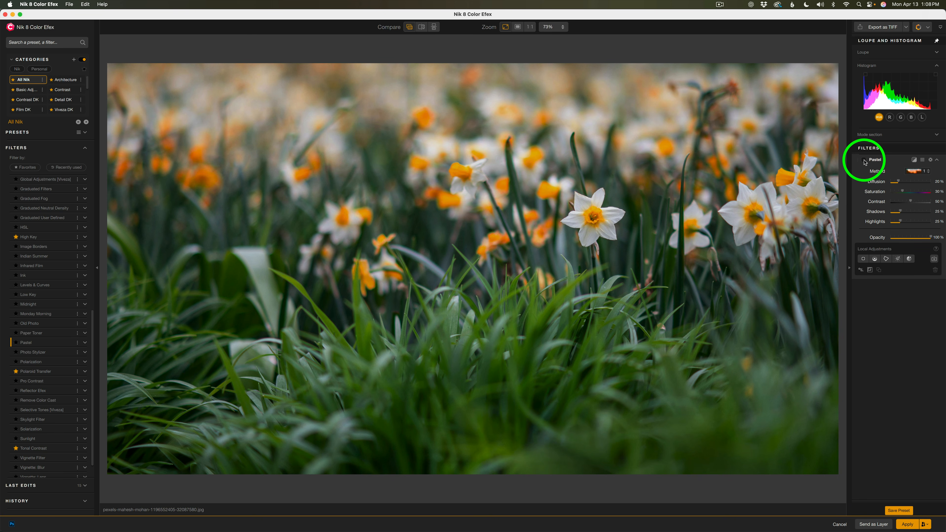
Enable the Pastel filter on the daffodil photo and choose method 3.
{"action": "left_click", "coordinate": [864, 161]}
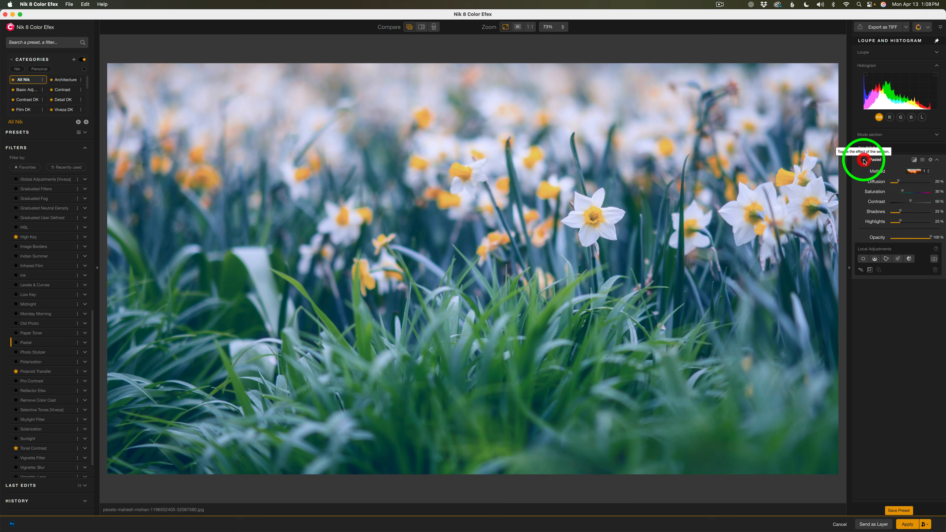
{"action": "left_click", "coordinate": [928, 173]}
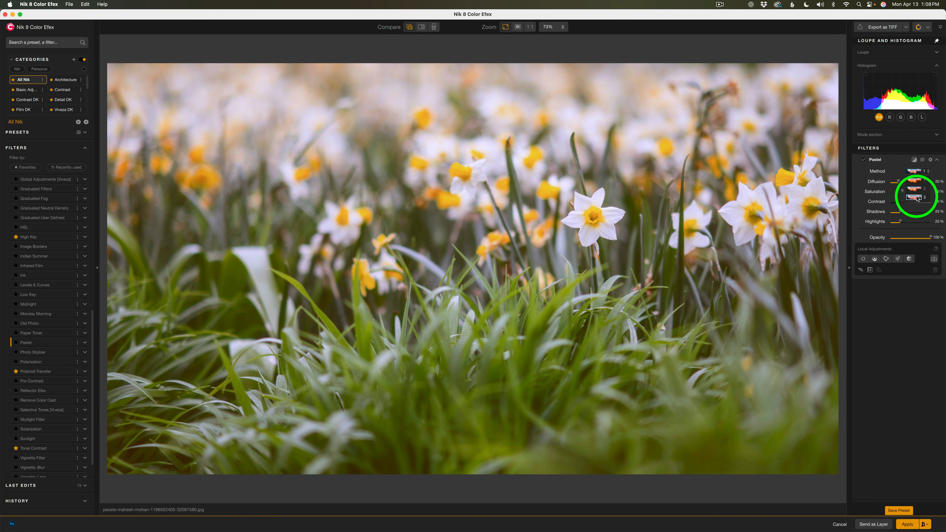
{"action": "left_click", "coordinate": [917, 198]}
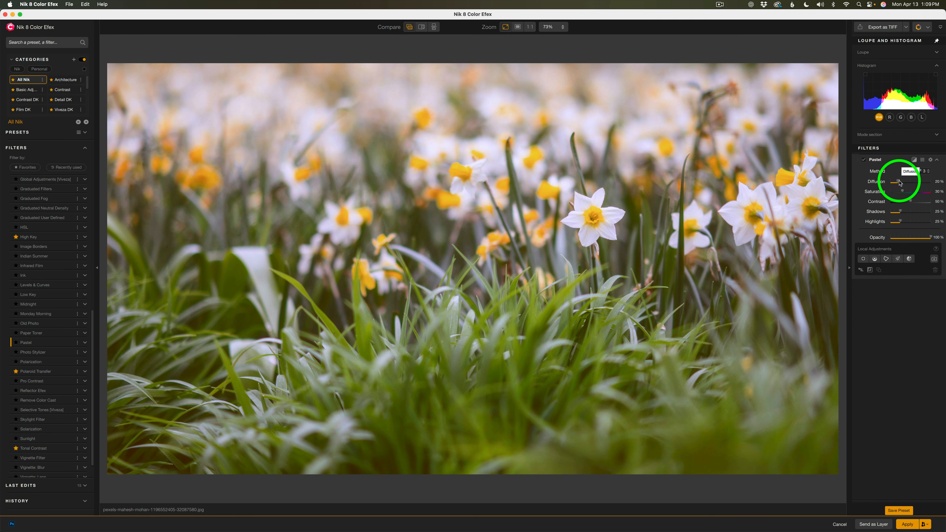
Set the Pastel filter's Diffusion to 56%, Saturation to 26% and Contrast to 38% on the daffodil photo.
{"action": "mouse_move", "coordinate": [901, 181]}
{"action": "left_mouse_down"}
{"action": "mouse_move", "coordinate": [918, 195]}
{"action": "mouse_move", "coordinate": [901, 193]}
{"action": "left_mouse_up"}
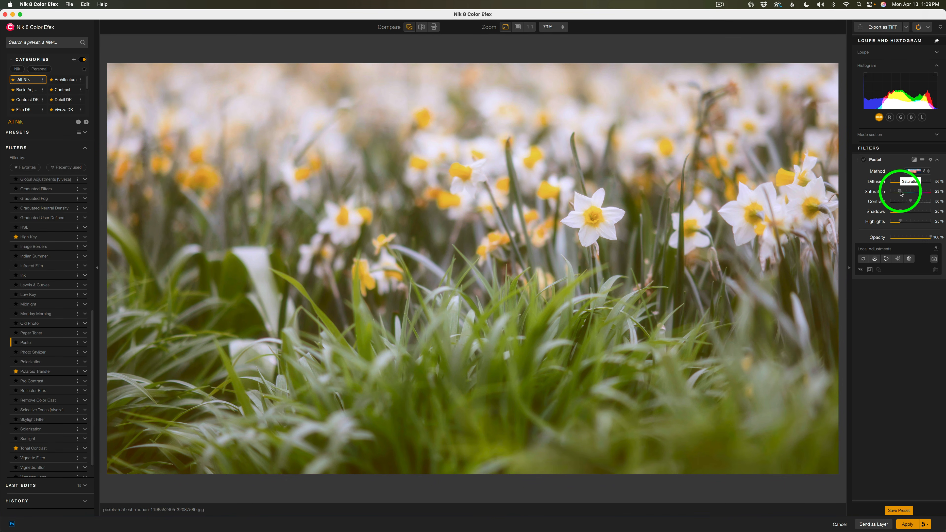
{"action": "left_click_drag", "start_coordinate": [901, 193], "coordinate": [902, 194]}
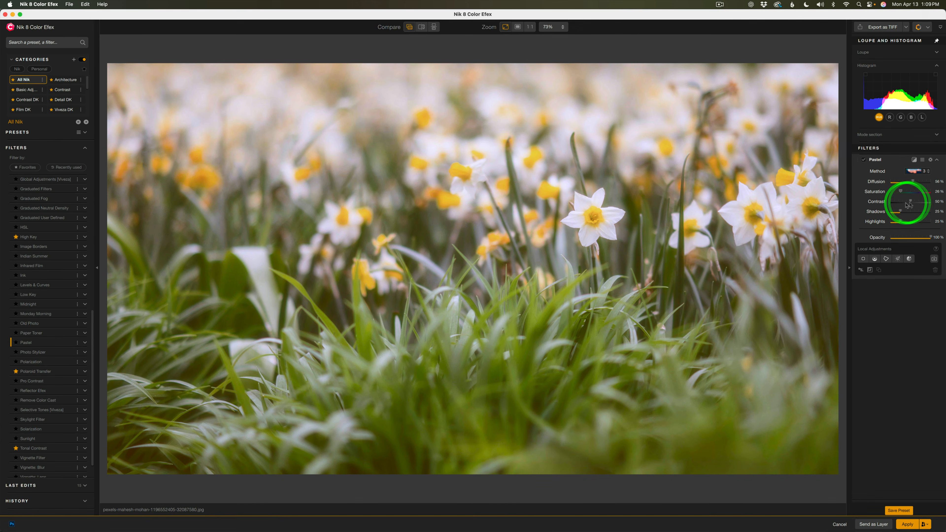
{"action": "left_click_drag", "start_coordinate": [911, 202], "coordinate": [907, 202]}
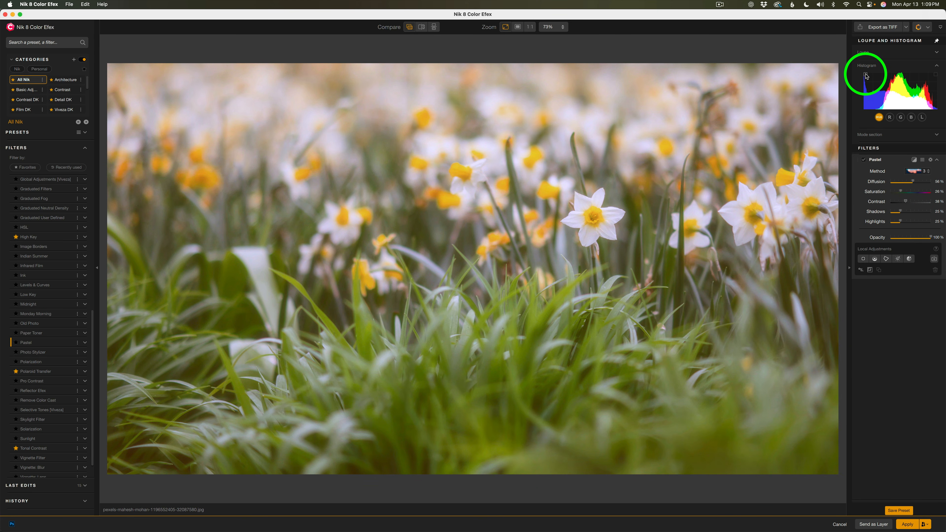
Check the daffodil photo for clipping, raising the Pastel Shadows to 37% and Highlights to 78% to recover the clipped areas.
{"action": "left_click", "coordinate": [866, 74]}
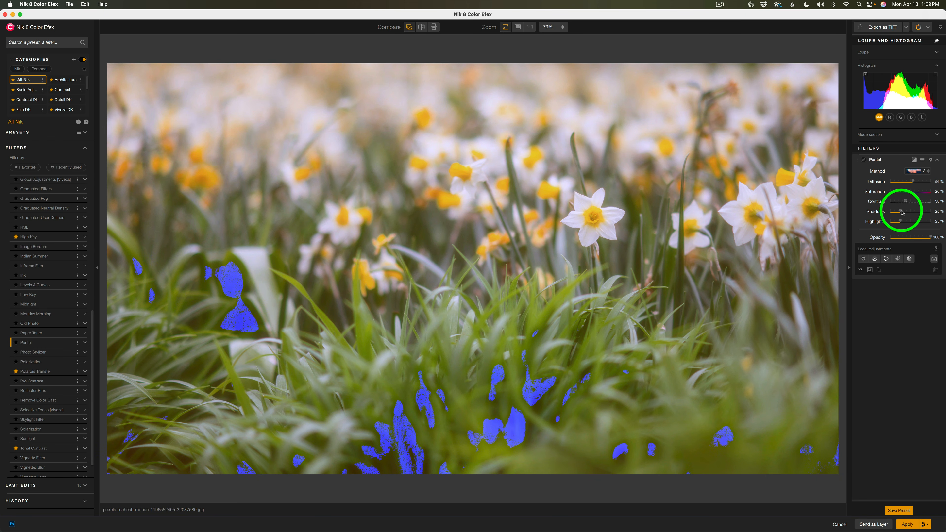
{"action": "left_click_drag", "start_coordinate": [900, 211], "coordinate": [906, 213]}
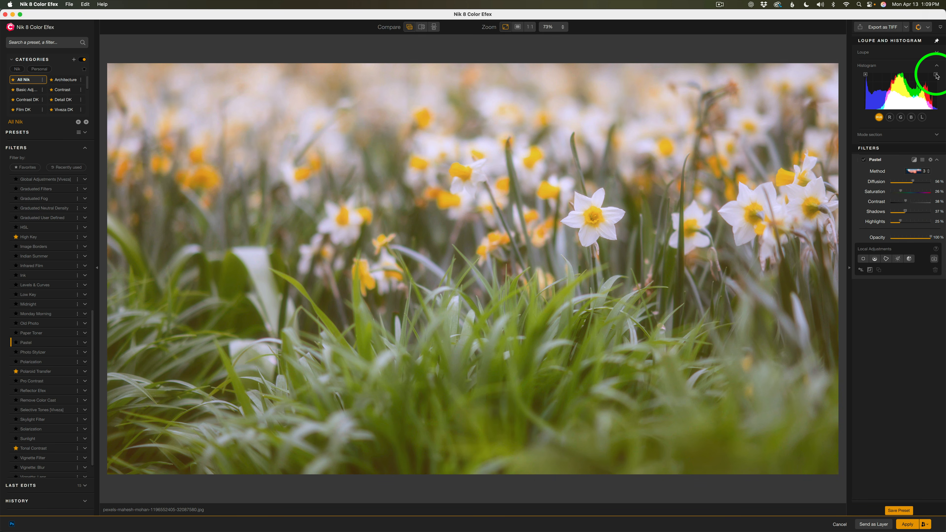
{"action": "left_click", "coordinate": [936, 76]}
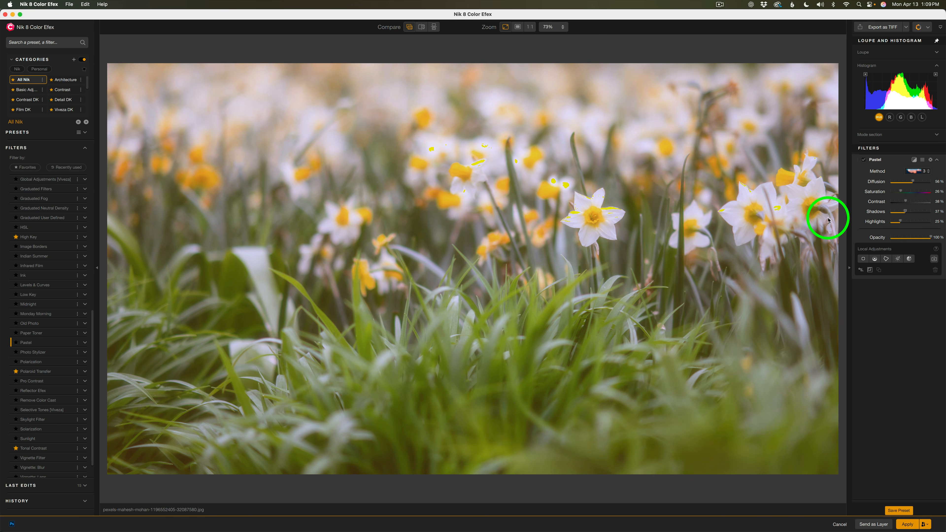
{"action": "left_click_drag", "start_coordinate": [901, 223], "coordinate": [922, 224]}
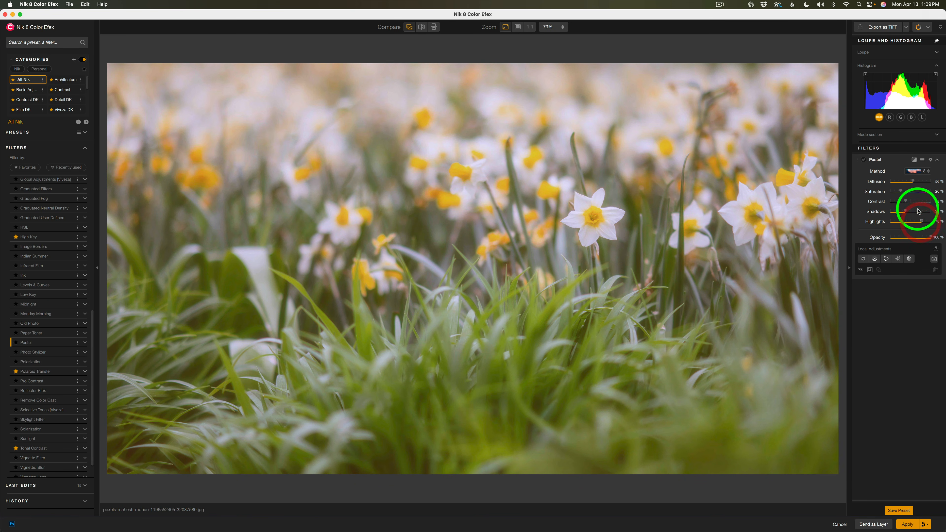
{"action": "left_click", "coordinate": [935, 75]}
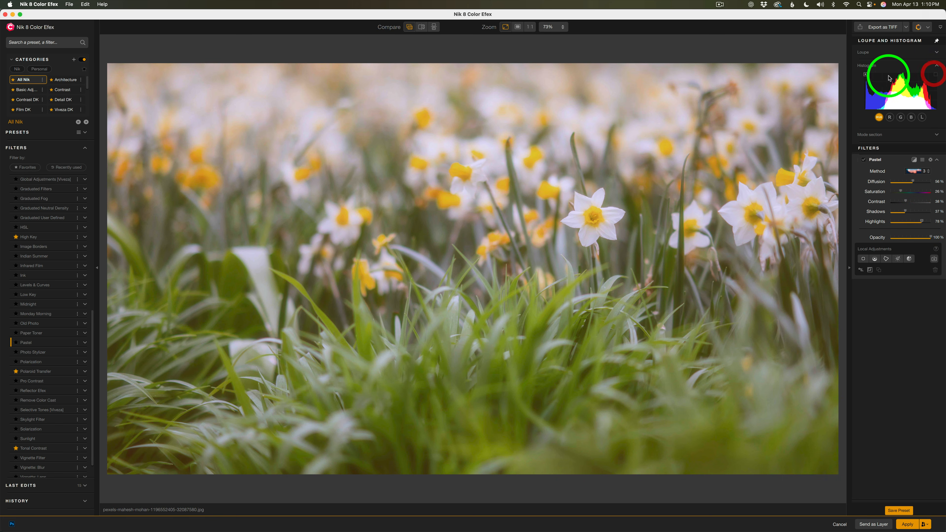
{"action": "left_click", "coordinate": [865, 75]}
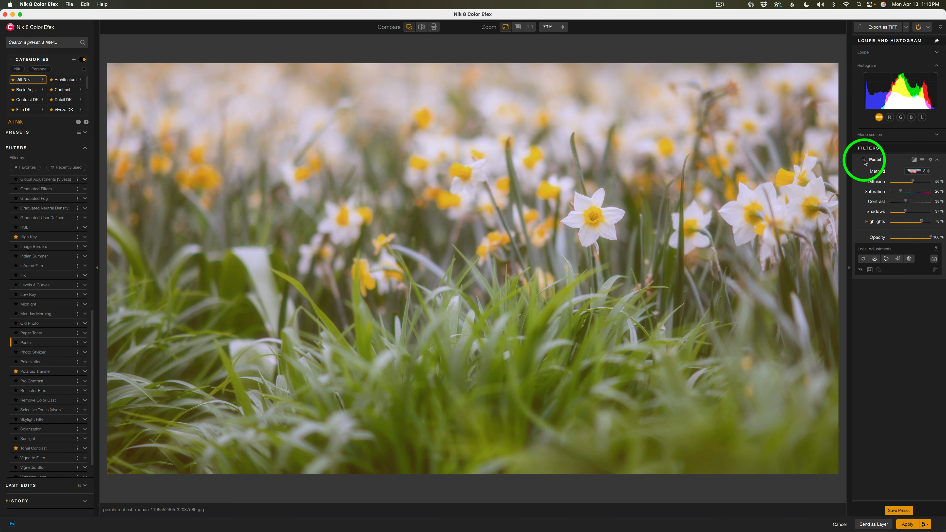
Reduce the Pastel Opacity to 75% and compare the daffodil photo with and without the filter.
{"action": "left_click", "coordinate": [864, 160]}
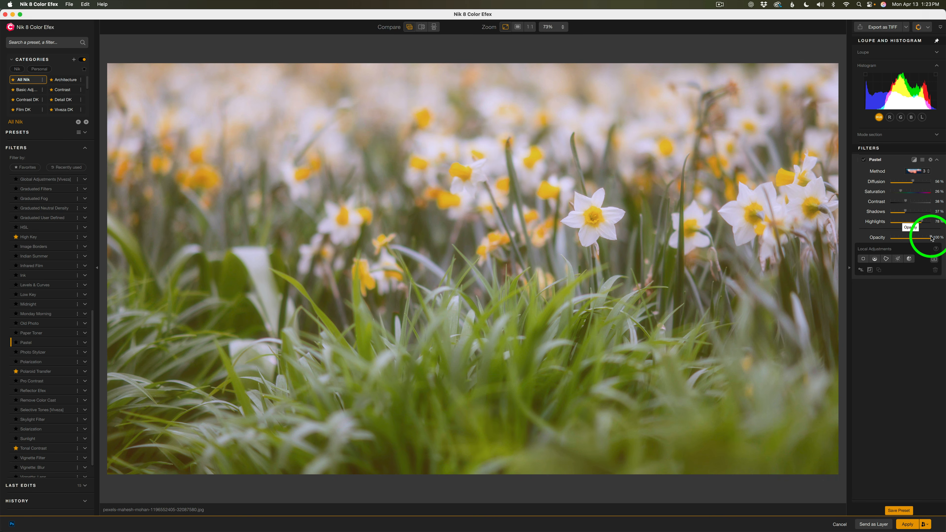
{"action": "mouse_move", "coordinate": [931, 237]}
{"action": "left_mouse_down"}
{"action": "mouse_move", "coordinate": [876, 238]}
{"action": "mouse_move", "coordinate": [921, 241]}
{"action": "left_mouse_up"}
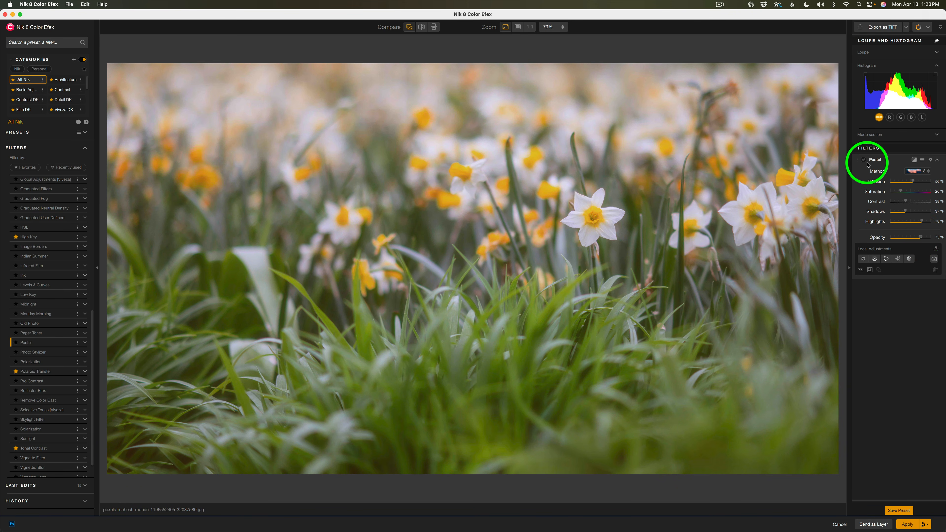
{"action": "left_click", "coordinate": [864, 161]}
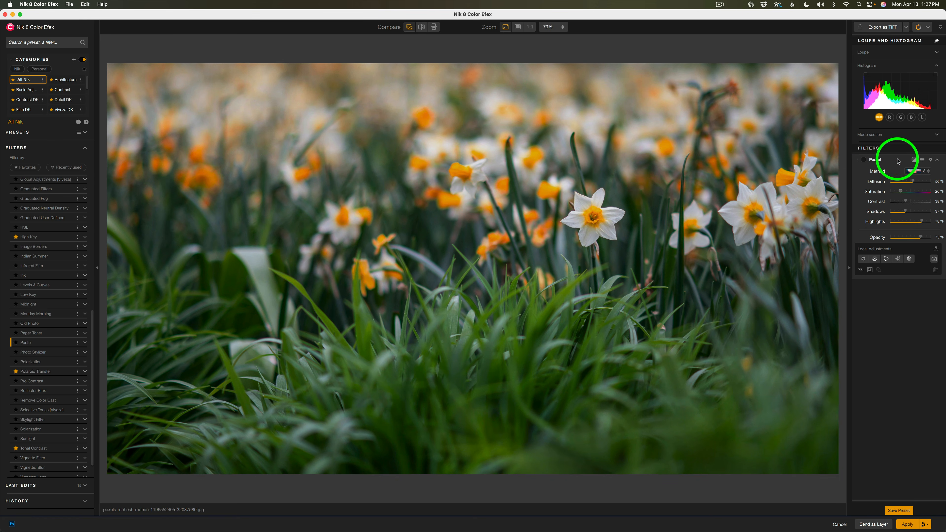
{"action": "left_click", "coordinate": [864, 160]}
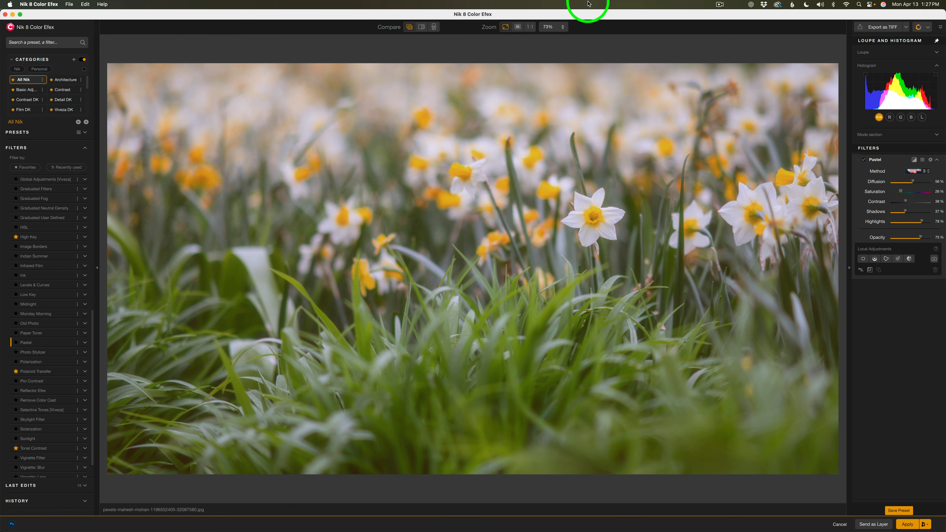
{"action": "left_click", "coordinate": [435, 27]}
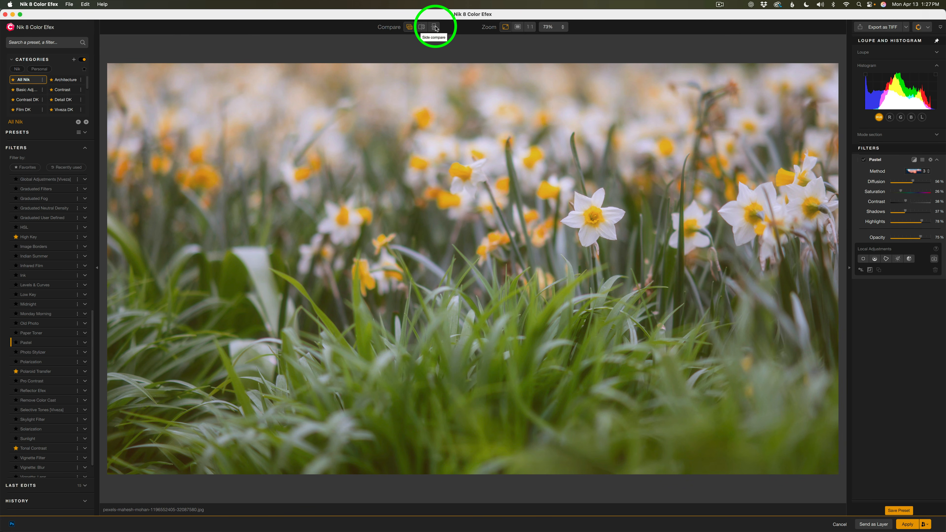